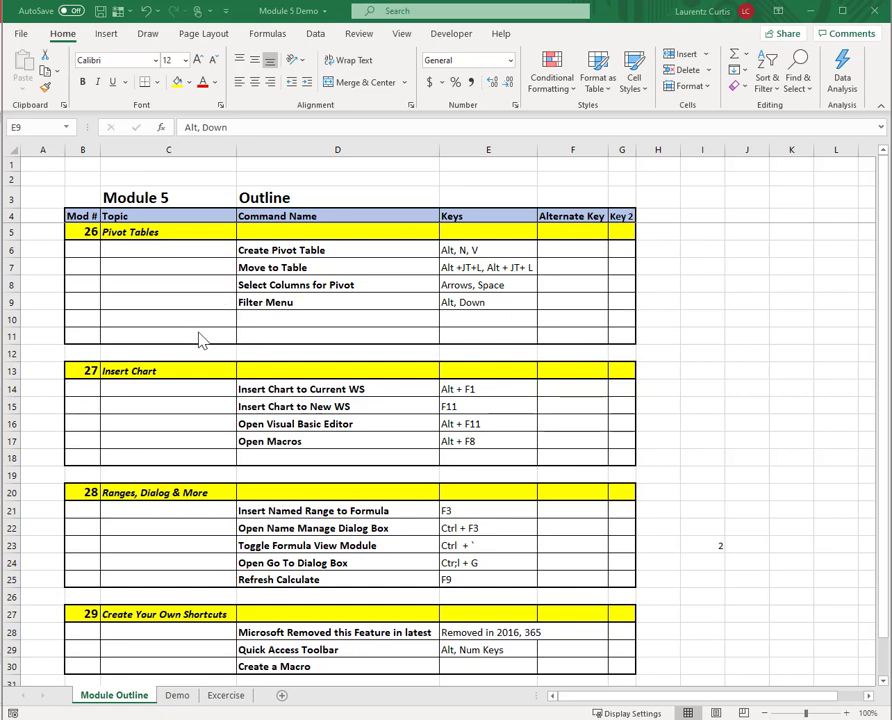
Step: Select the whole Transactions table on the Demo sheet, headers included, down to the last row (J6:N56)
left_click(347, 320)
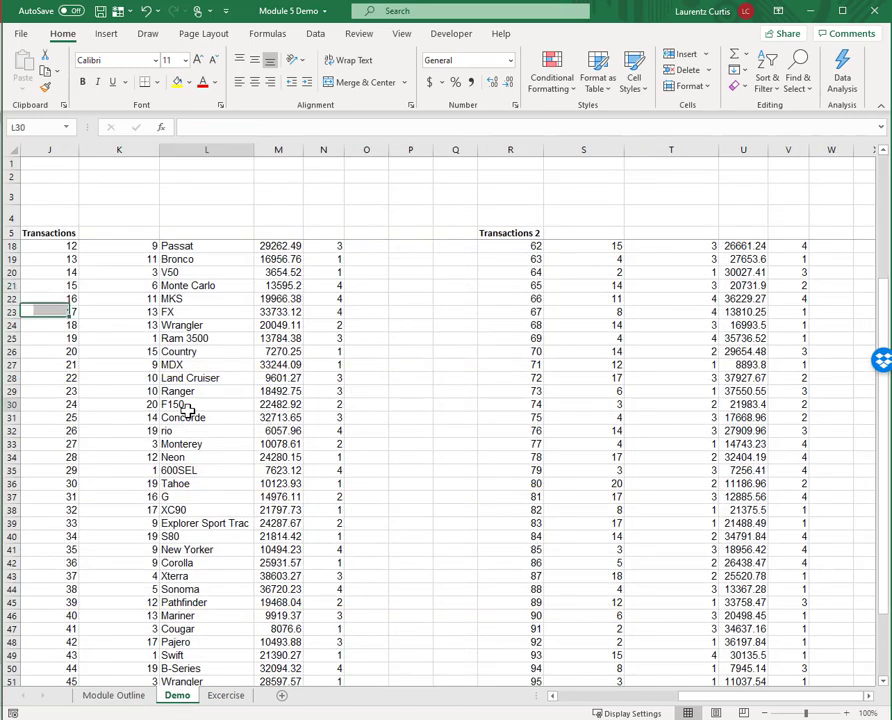
scroll(148, 335, "up", 4)
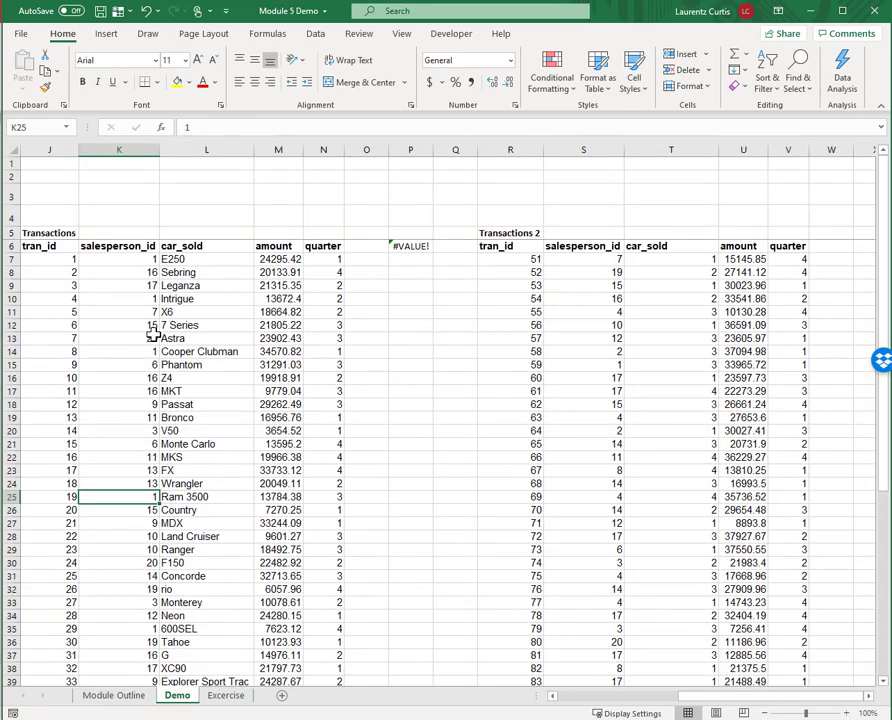
left_click_drag(757, 699, 572, 714)
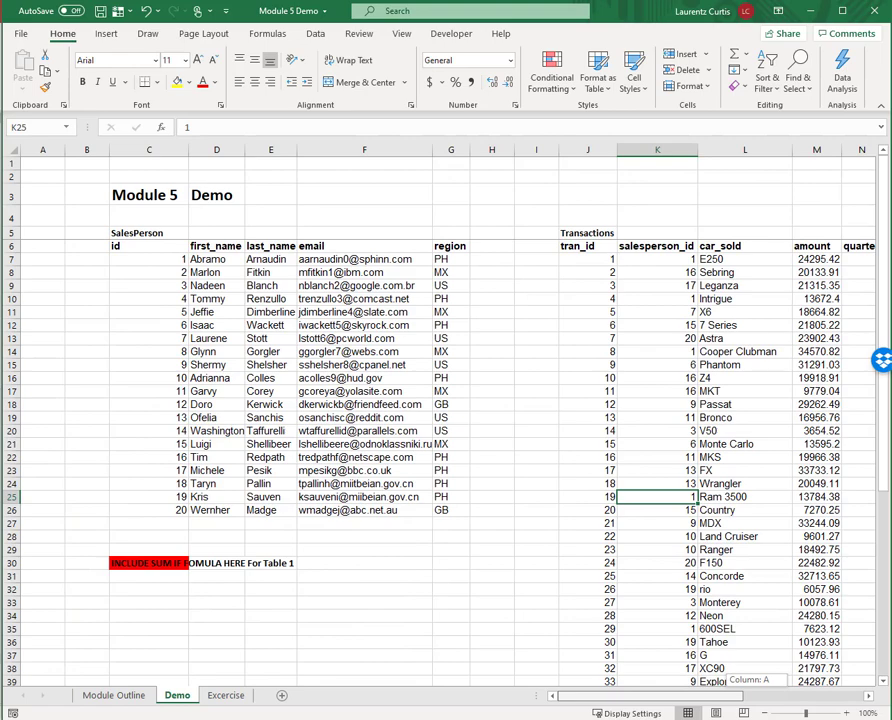
left_click(132, 246)
key("ctrl+shift+Right")
key("ctrl+shift+Down")
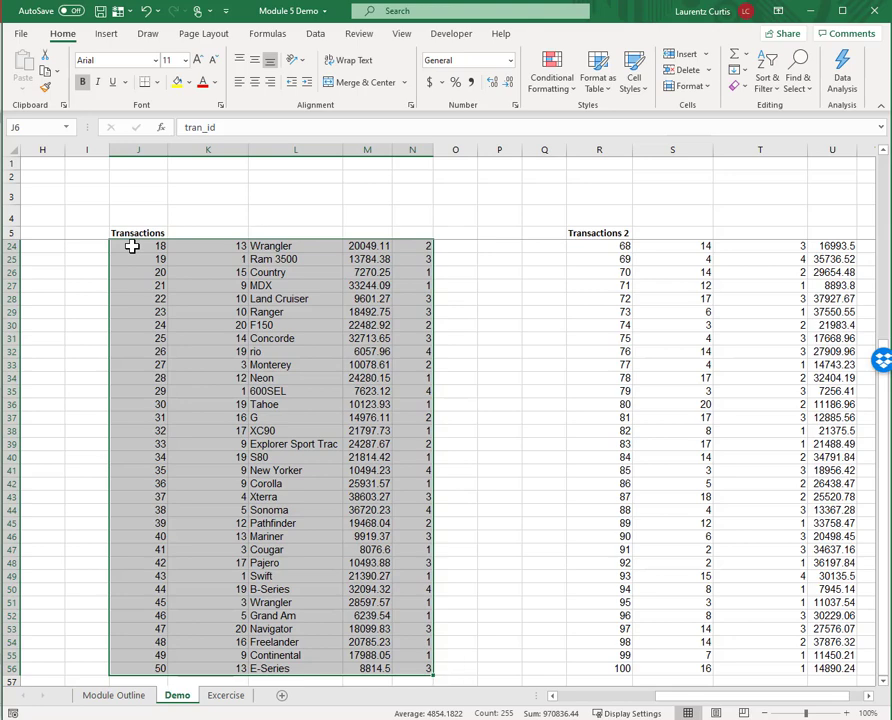
Step: Create a PivotTable from the selected Transactions range on a new worksheet
key("alt")
key("n")
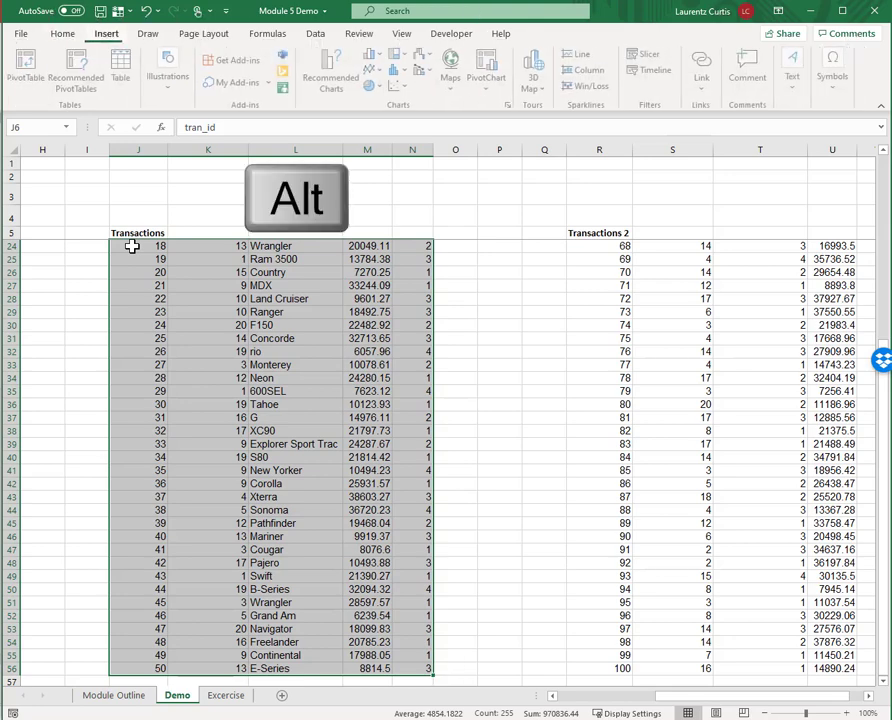
key("v")
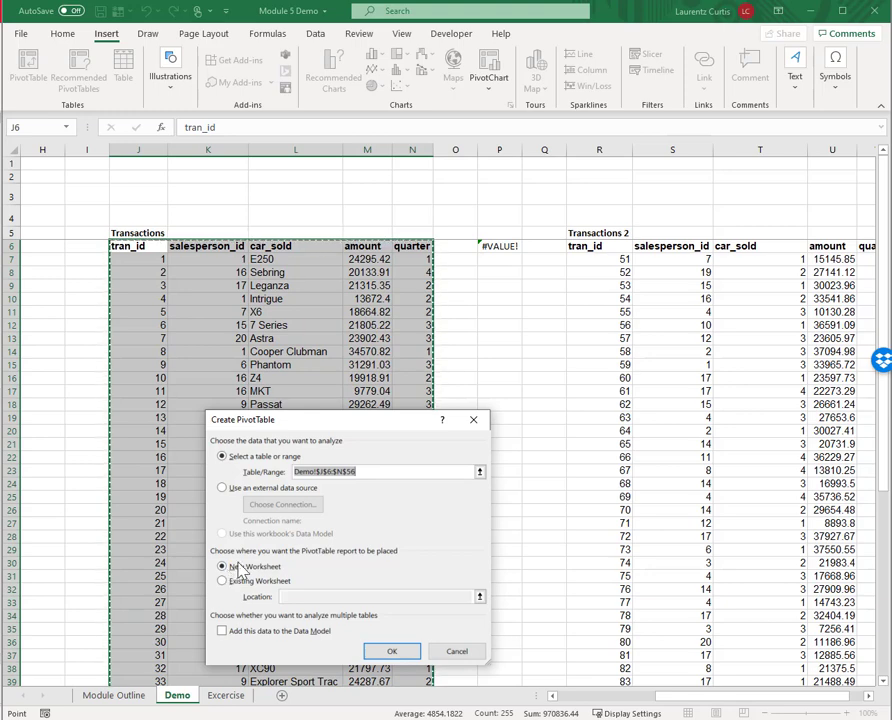
key("Return")
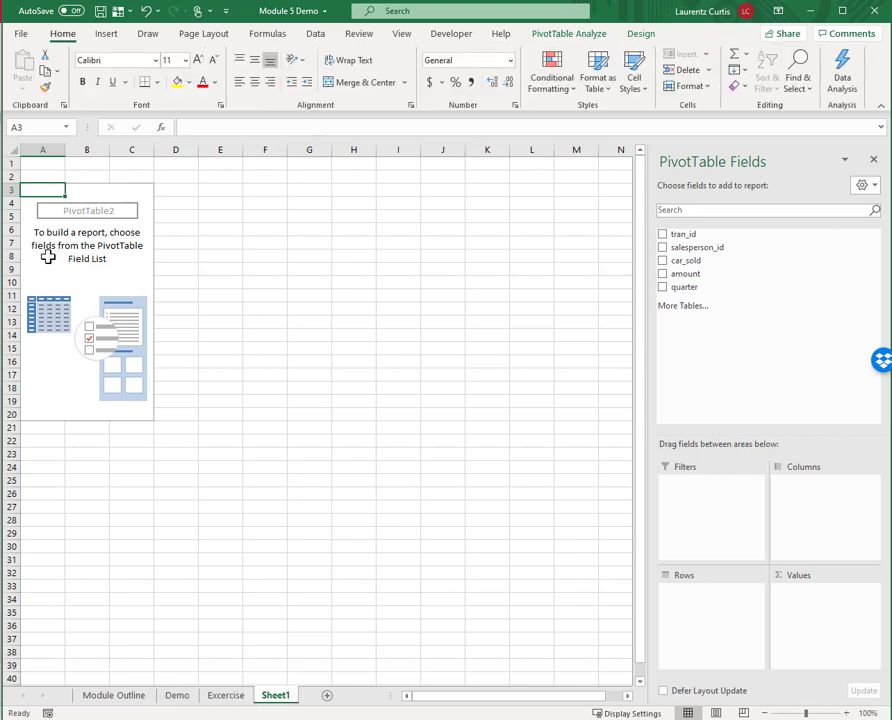
Step: Hide the PivotTable field list and show it again to move the focus into its fields
key("alt")
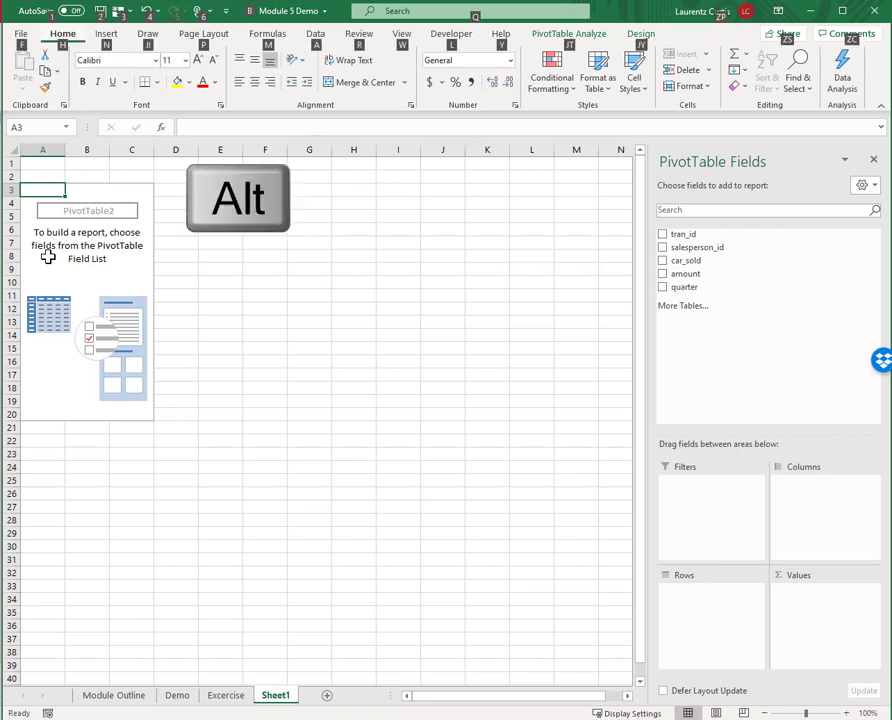
key("j")
key("t")
key("l")
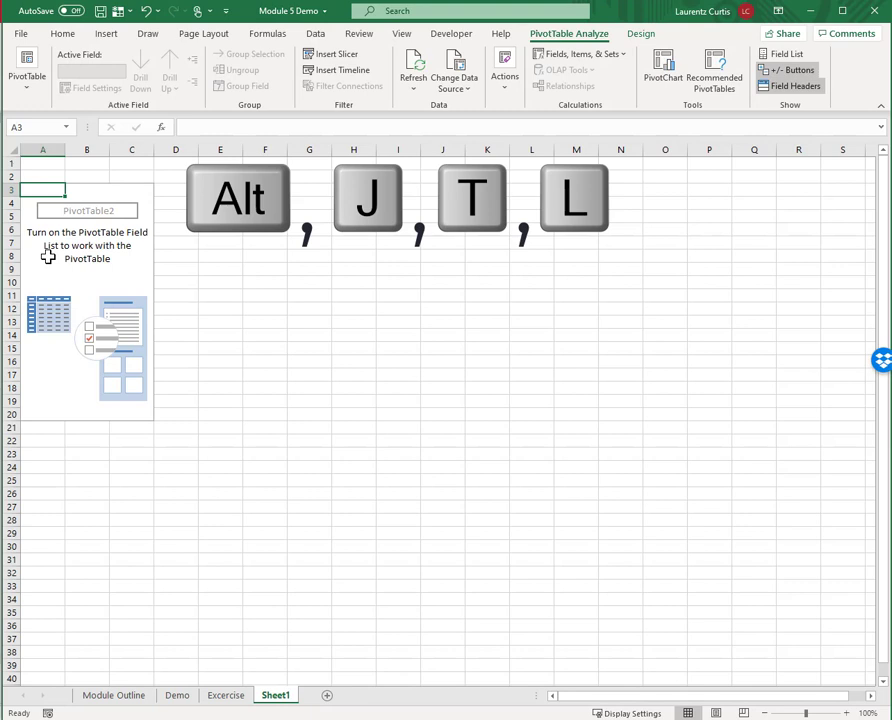
key("alt")
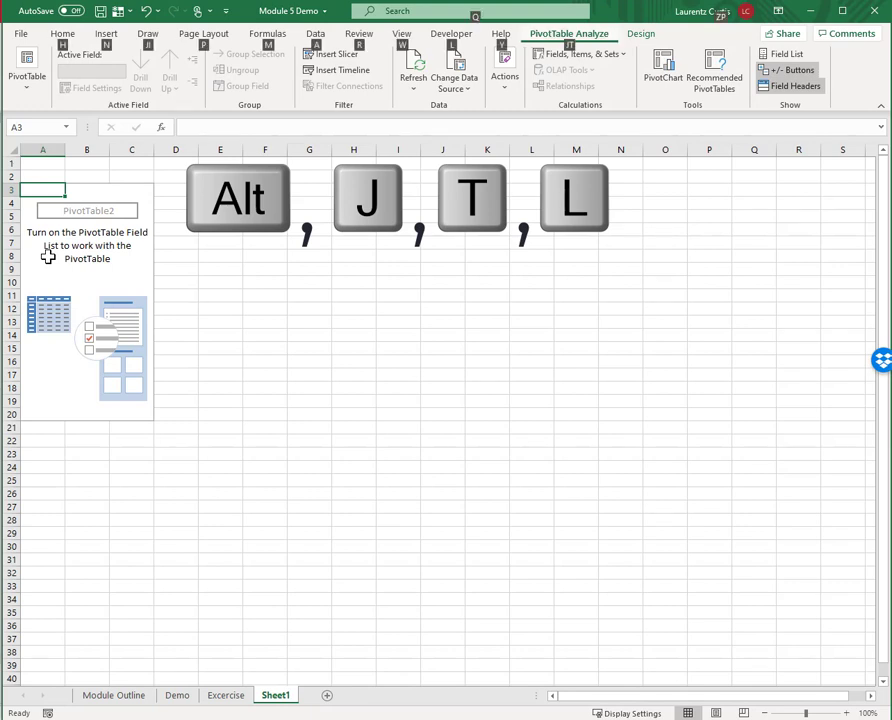
key("j")
key("t")
key("l")
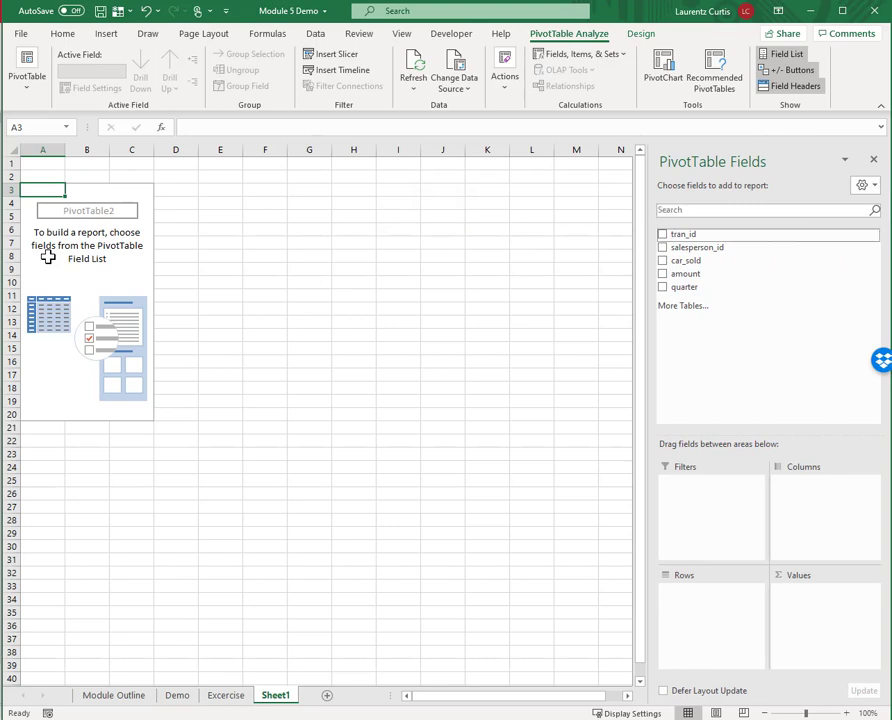
Step: Add salesperson_id as the rows and the sum of amount as the values of the PivotTable
key("Tab")
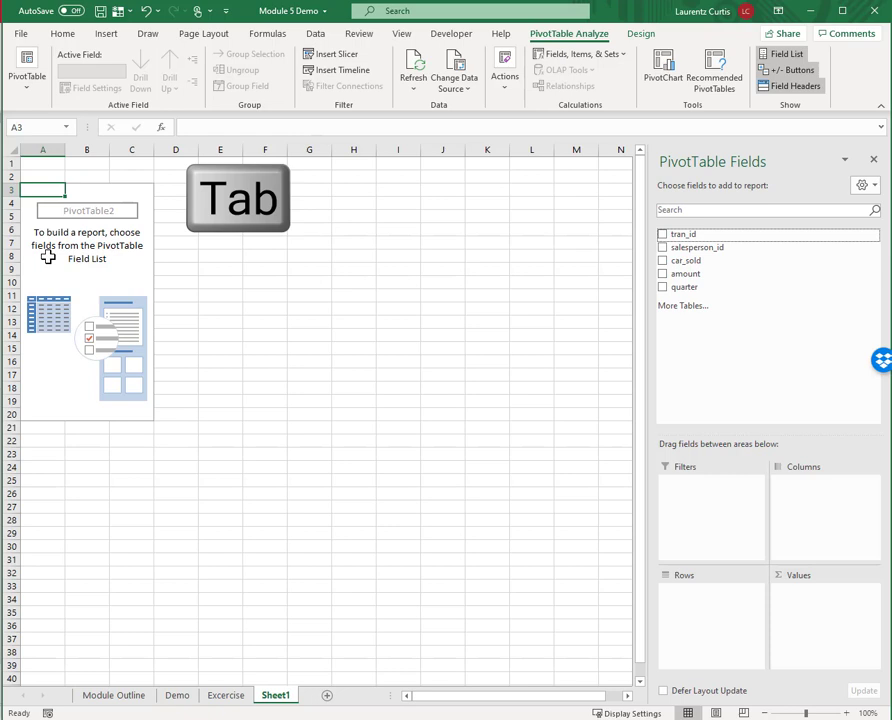
key("Down")
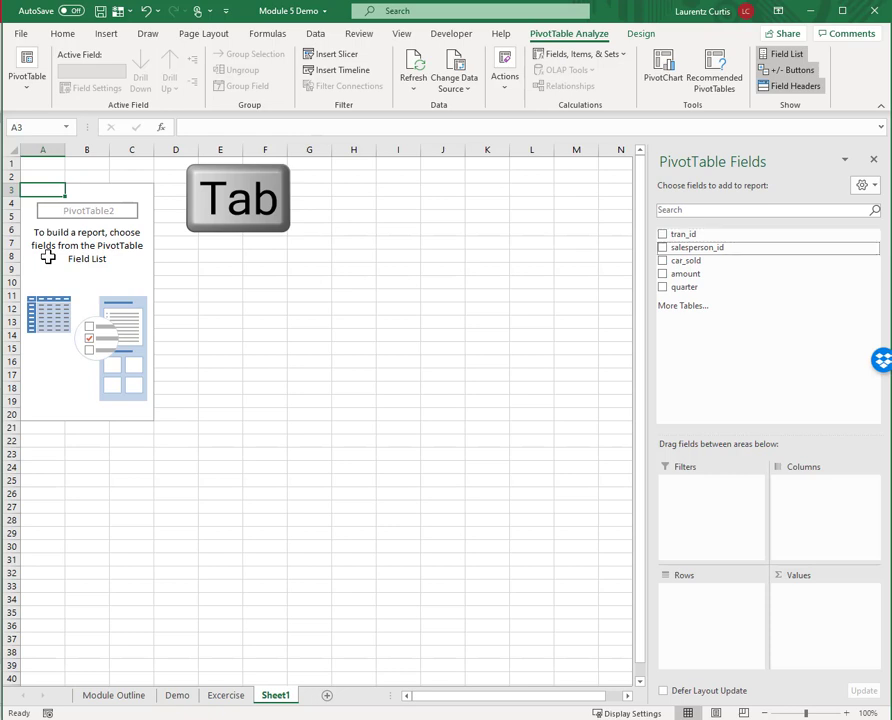
key("space")
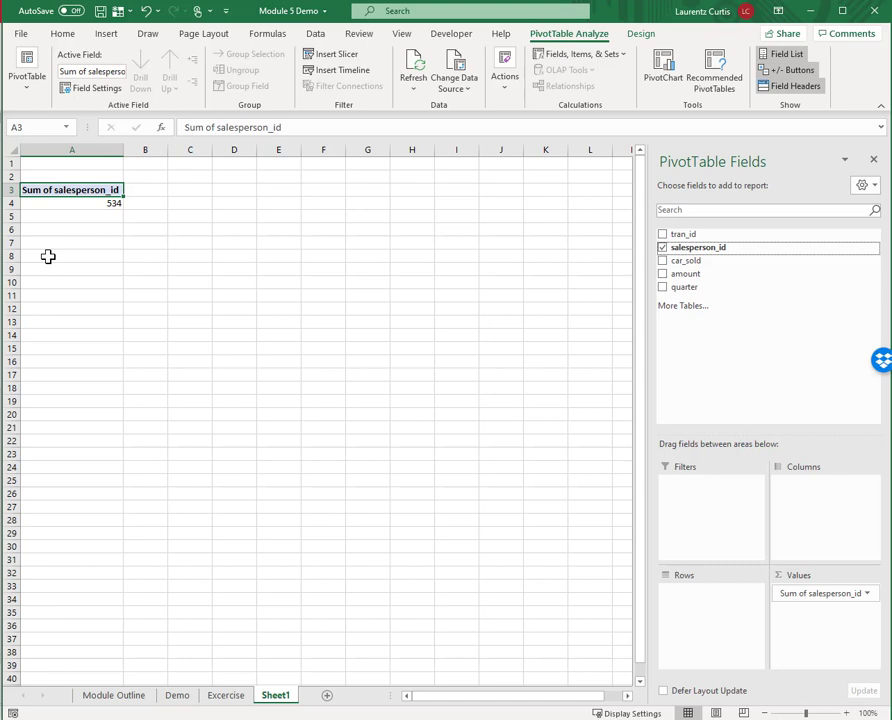
key("Down")
key("Down")
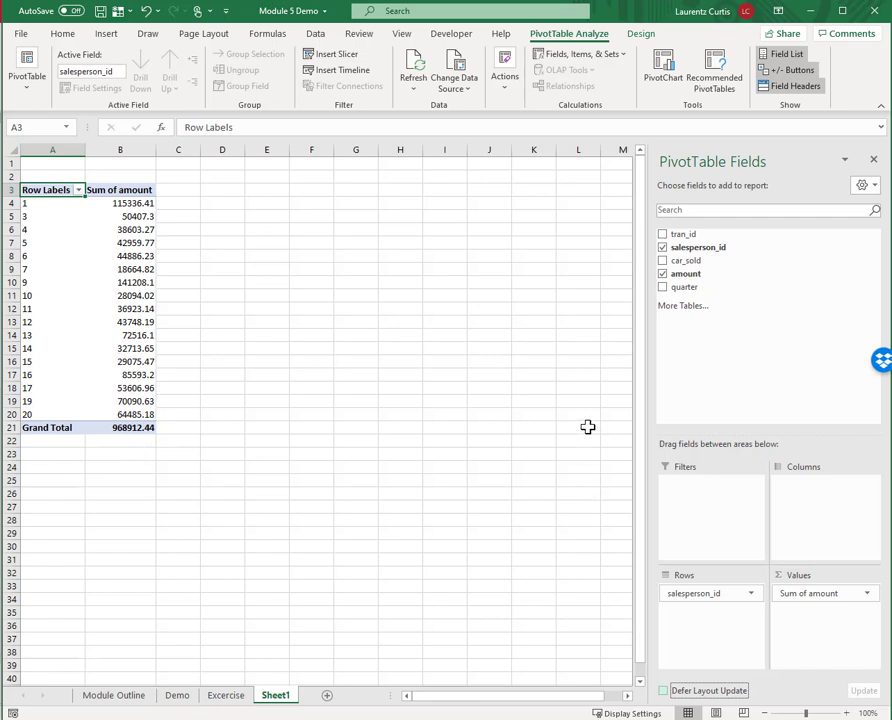
Step: Hide the PivotTable field list
key("alt")
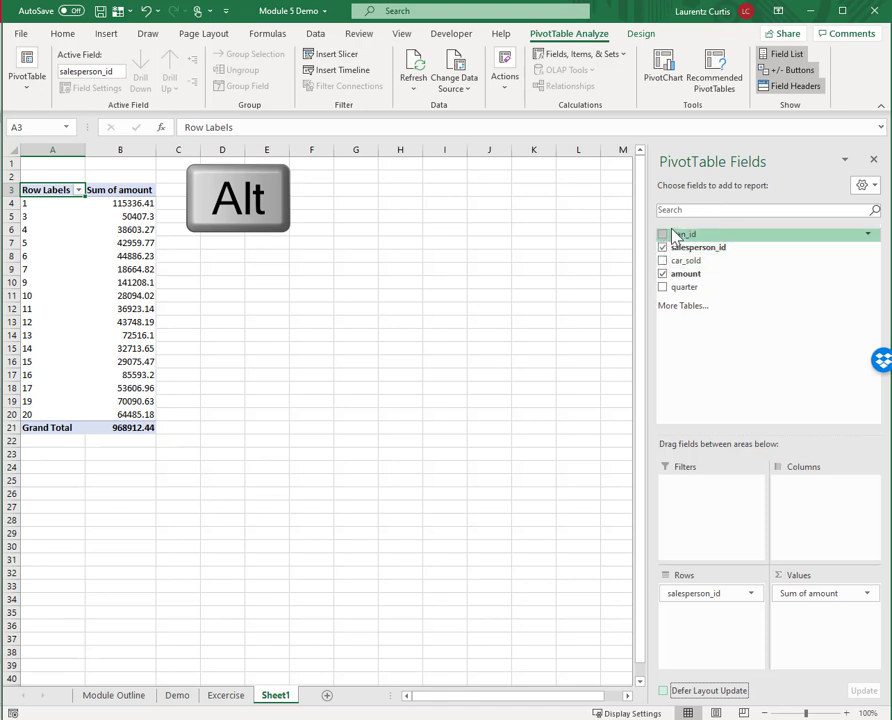
key("j")
key("t")
key("l")
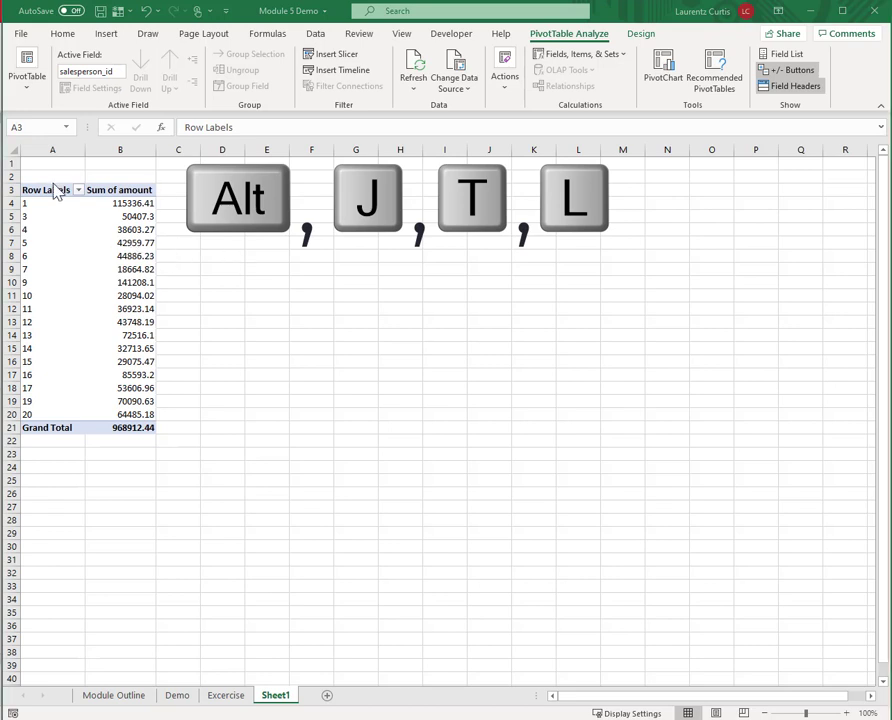
Step: Open the filter menu of the Row Labels header and look through its sort, filter and search options
key("Right")
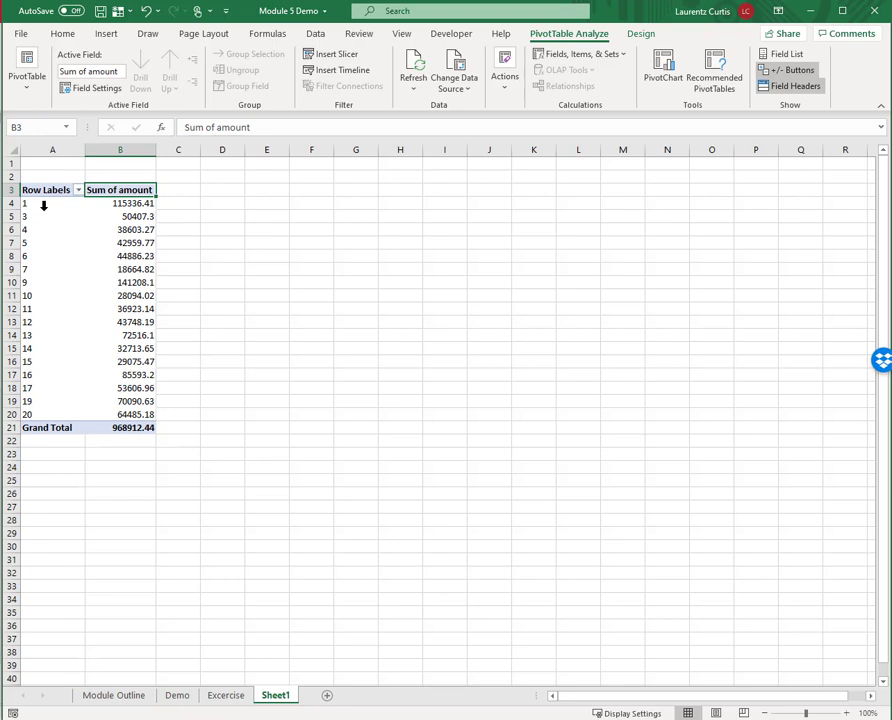
left_click(43, 205)
left_click(40, 190)
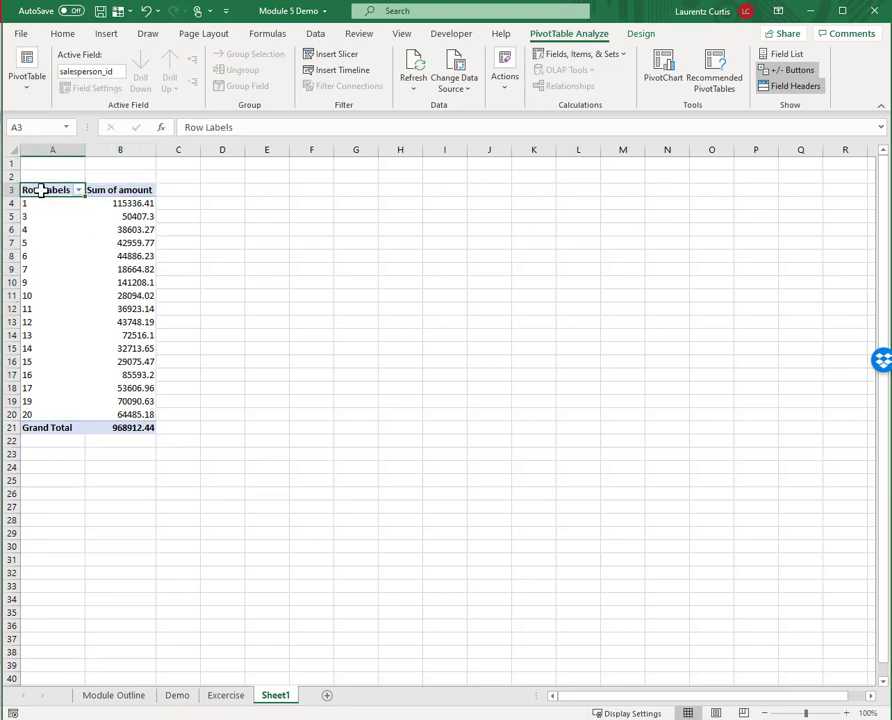
key("alt+Down")
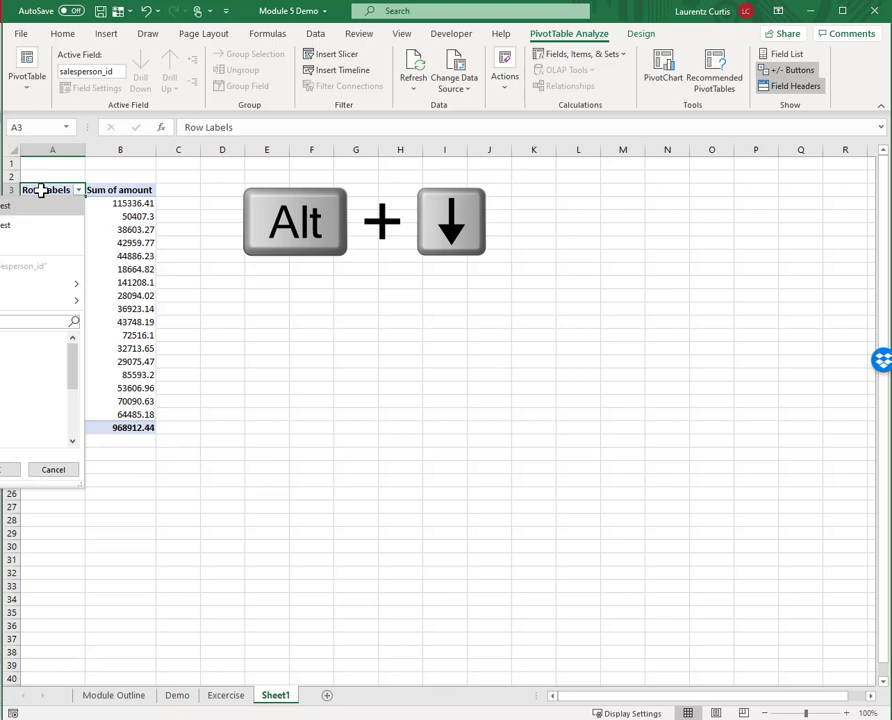
key("Down")
key("Down")
key("Down")
key("Down")
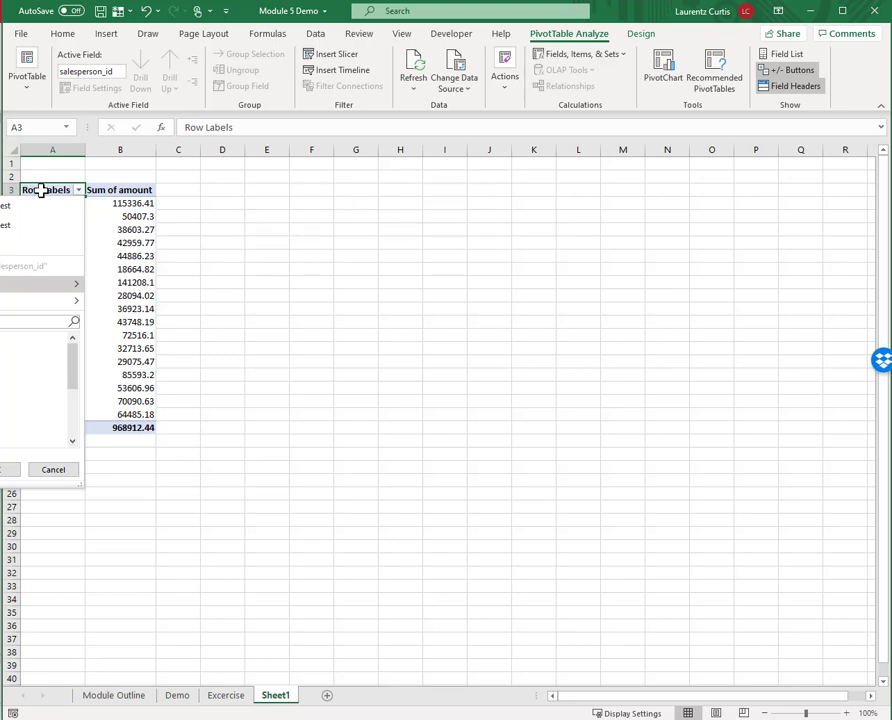
key("Up")
key("Up")
key("Up")
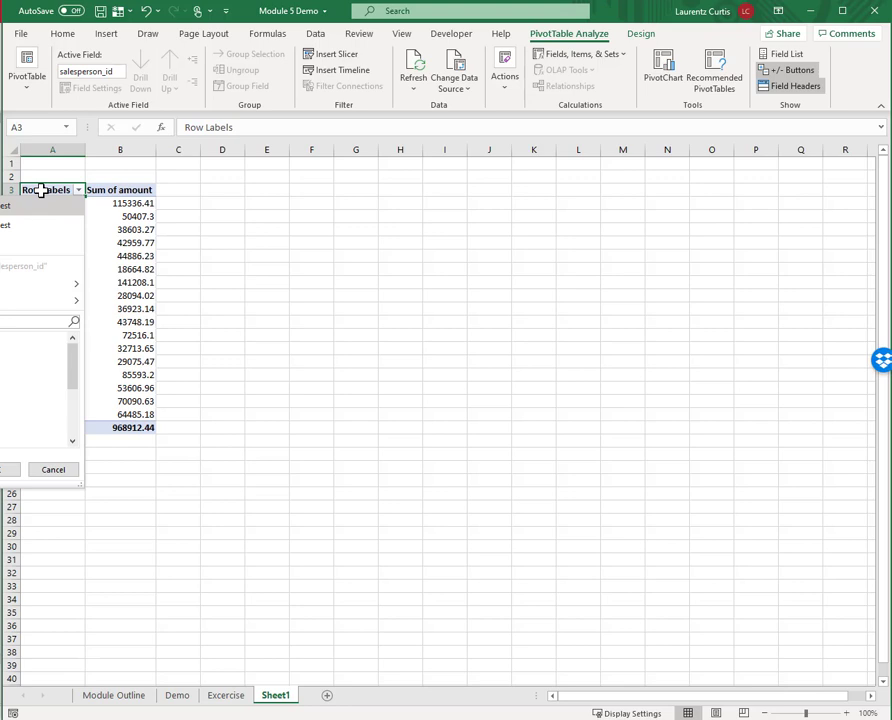
key("Down")
key("Down")
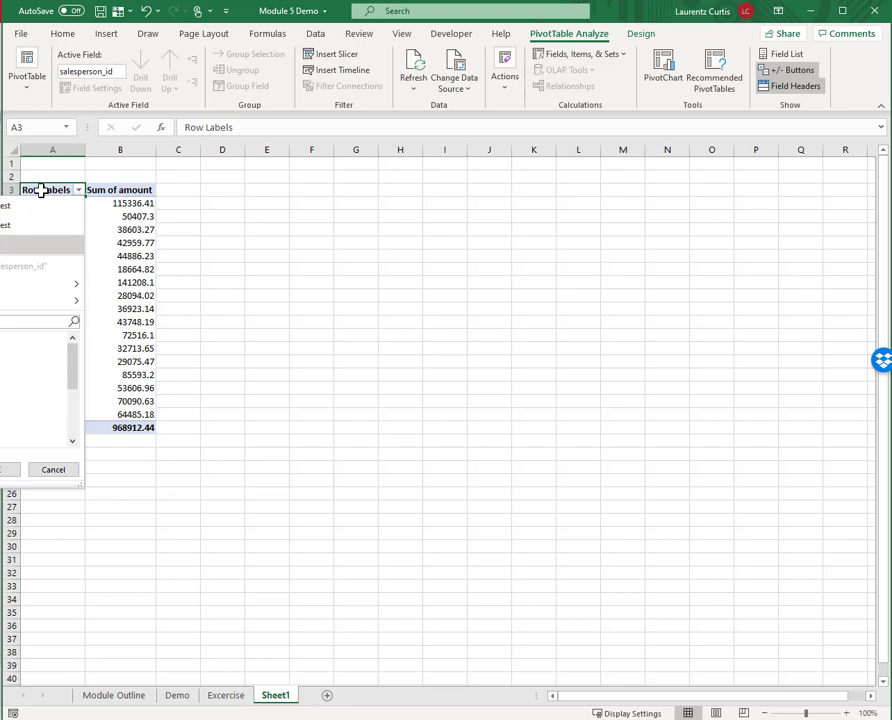
key("Down")
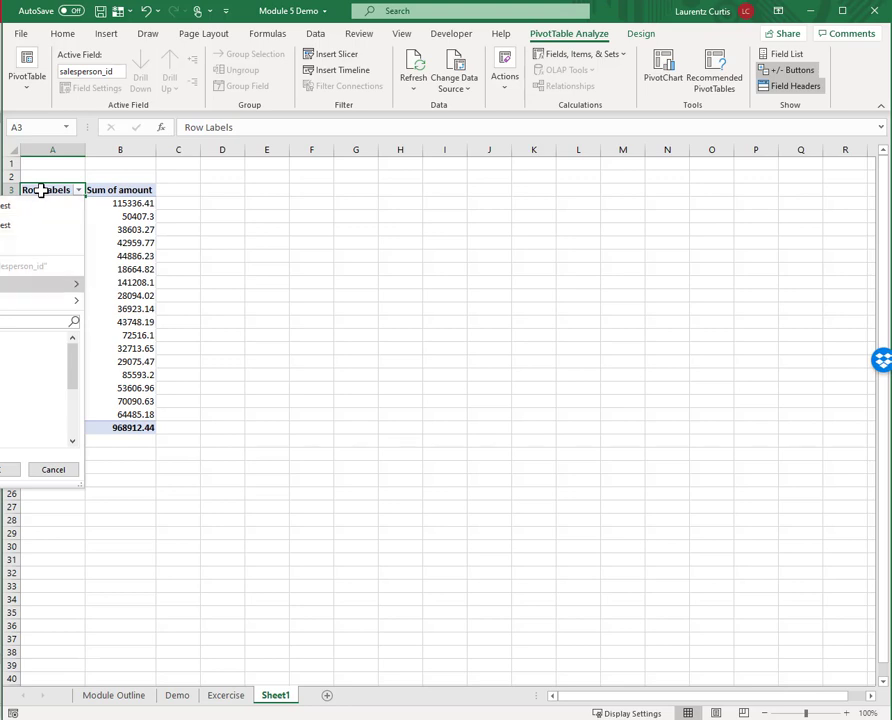
key("Down")
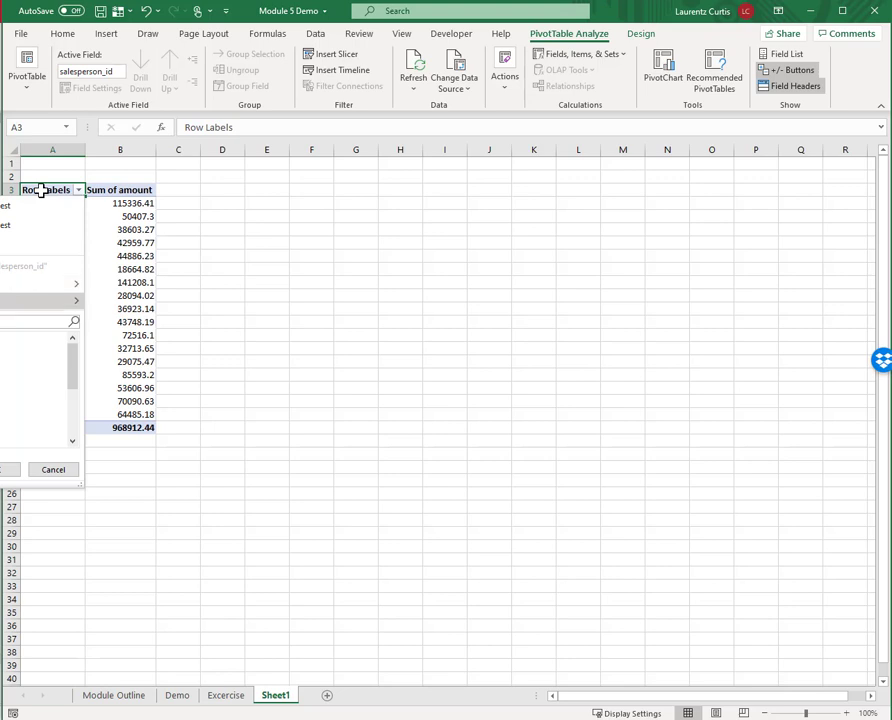
key("Down")
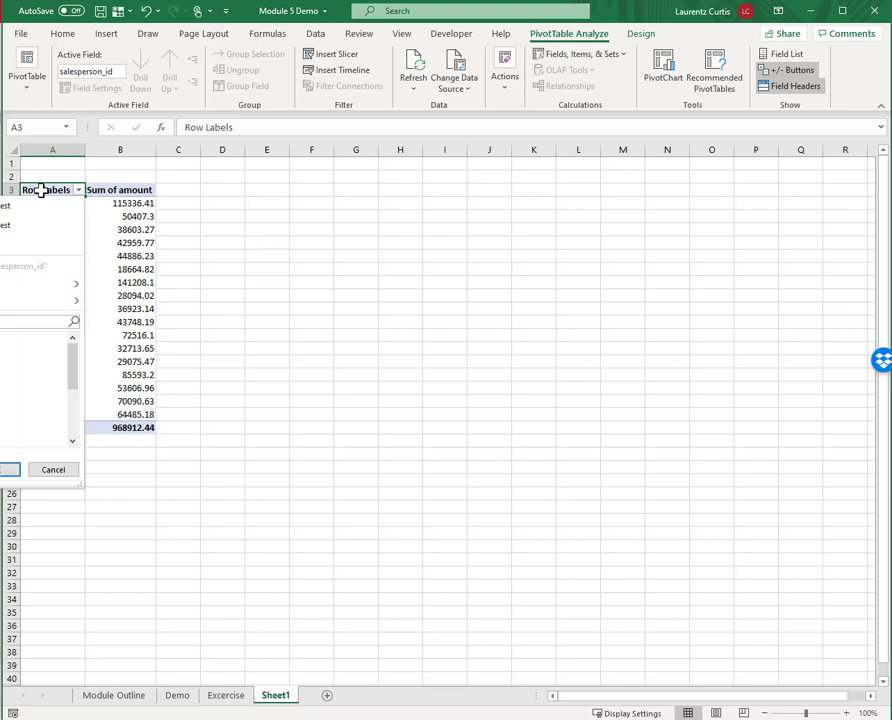
Step: Filter the Row Labels to show only salesperson IDs 1 and 10
key("Up")
key("Down")
type("1")
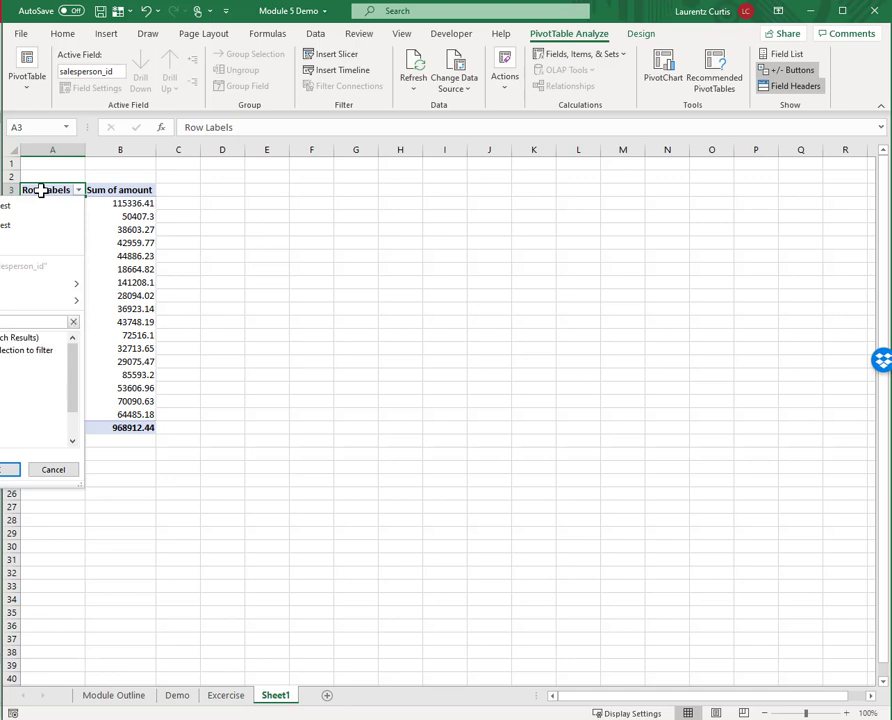
key("BackSpace")
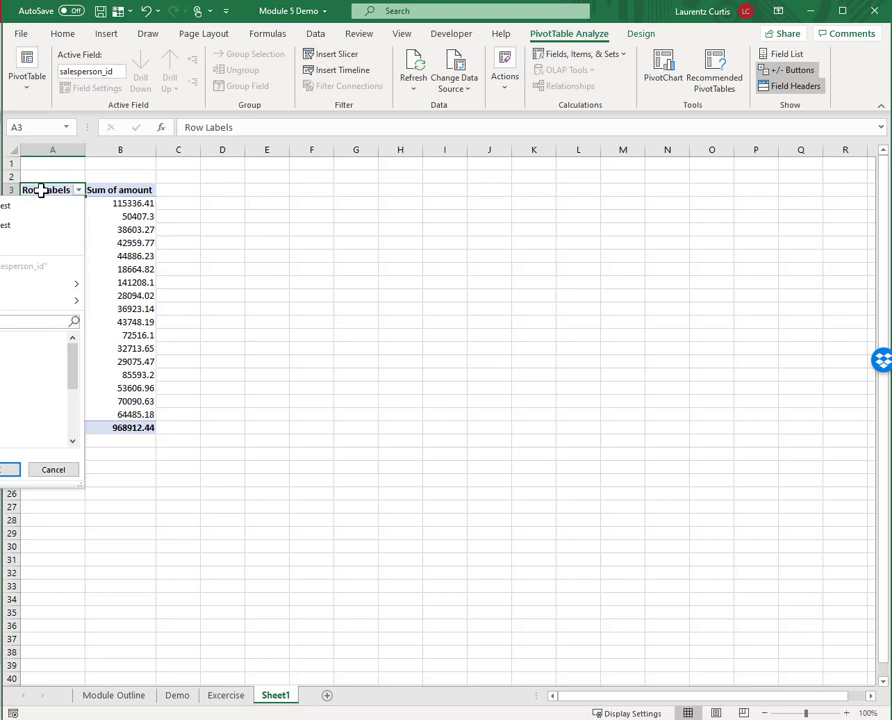
key("Return")
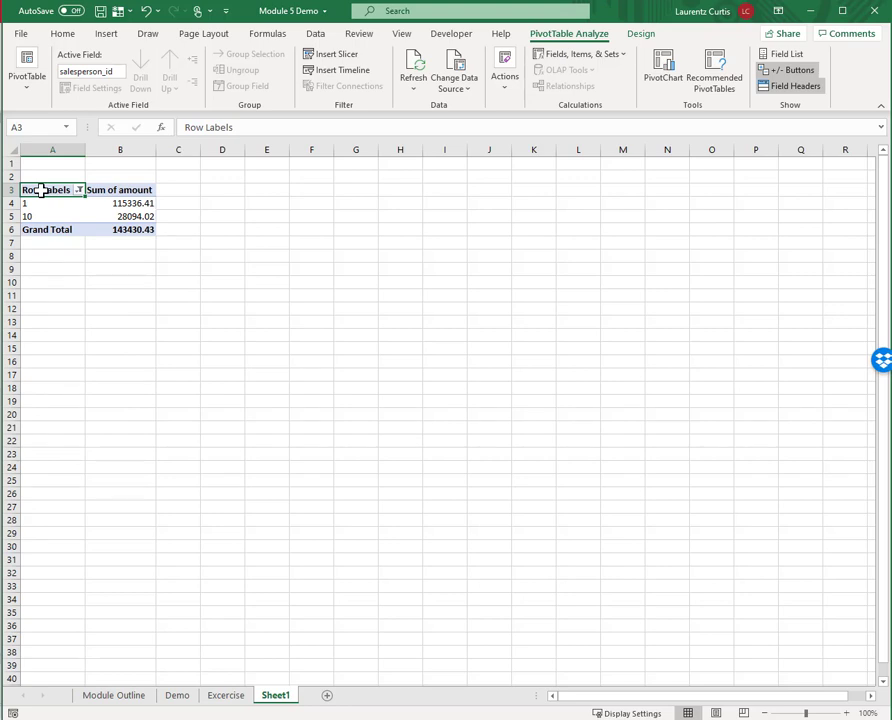
Step: Return to the Demo sheet and select the entire Transactions table from a cell inside it
key("Down")
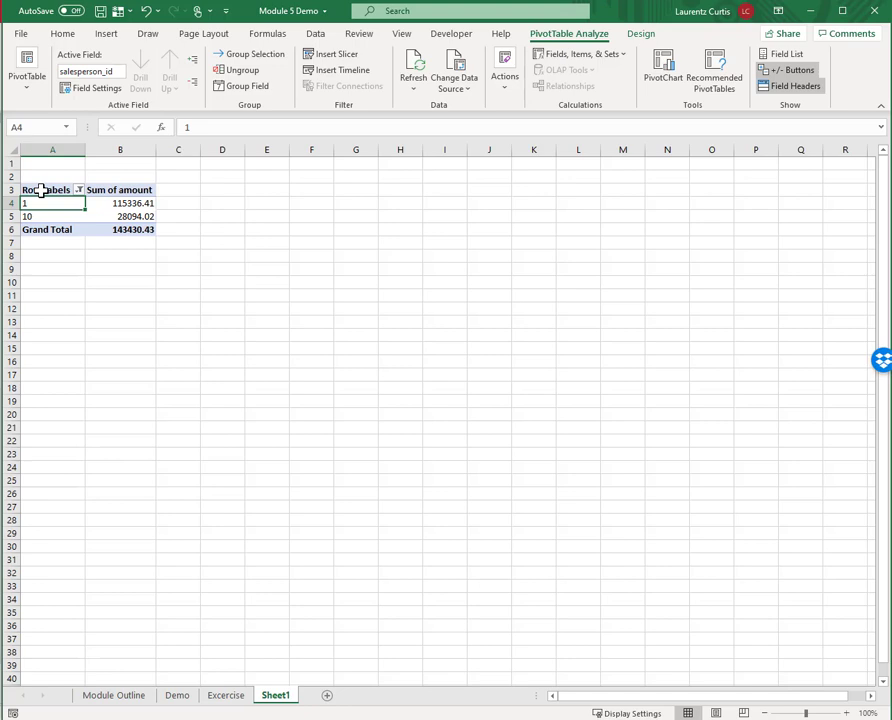
left_click(108, 697)
left_click(190, 700)
key("ctrl+a")
left_click(226, 697)
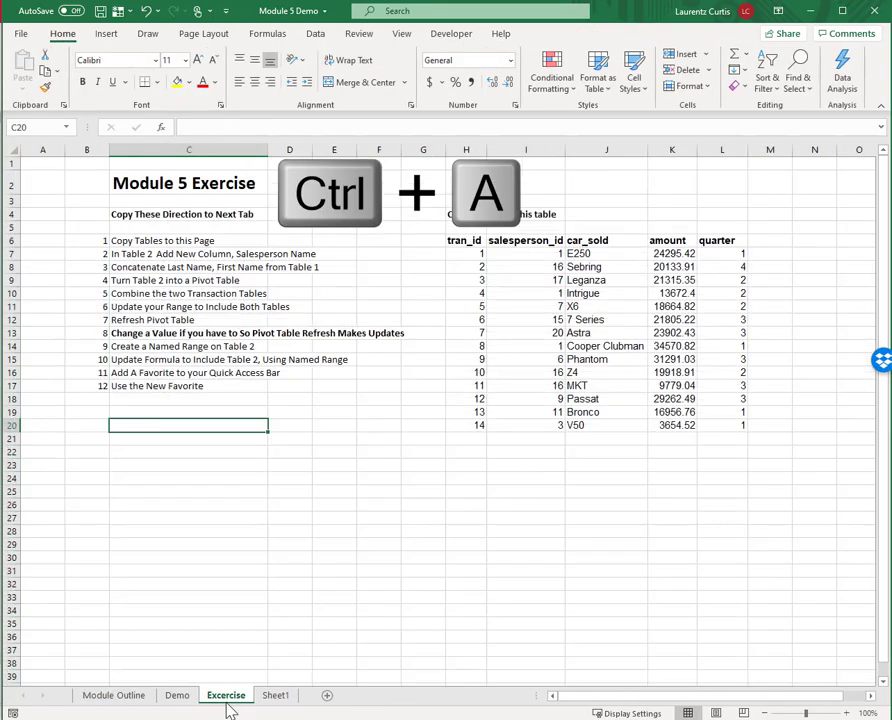
key("ctrl+Page_Up")
key("Down")
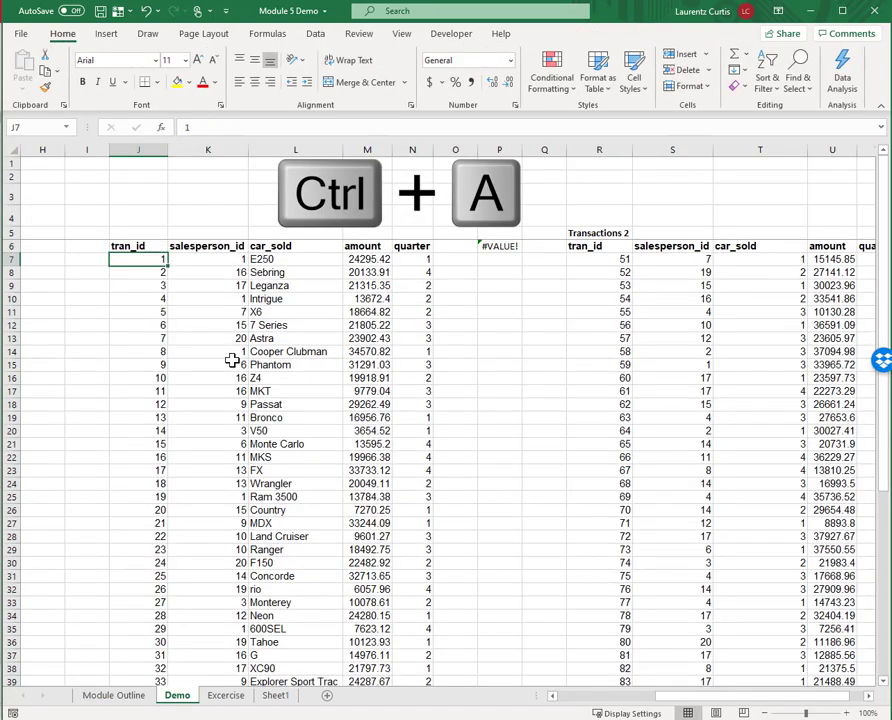
key("ctrl+a")
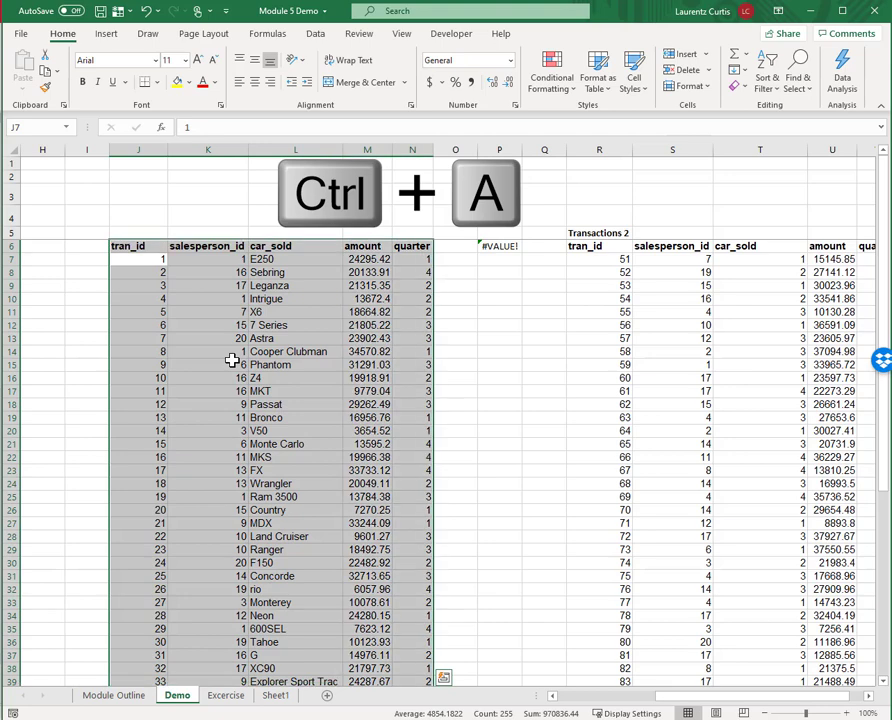
key("Alt_L")
key("n")
key("v")
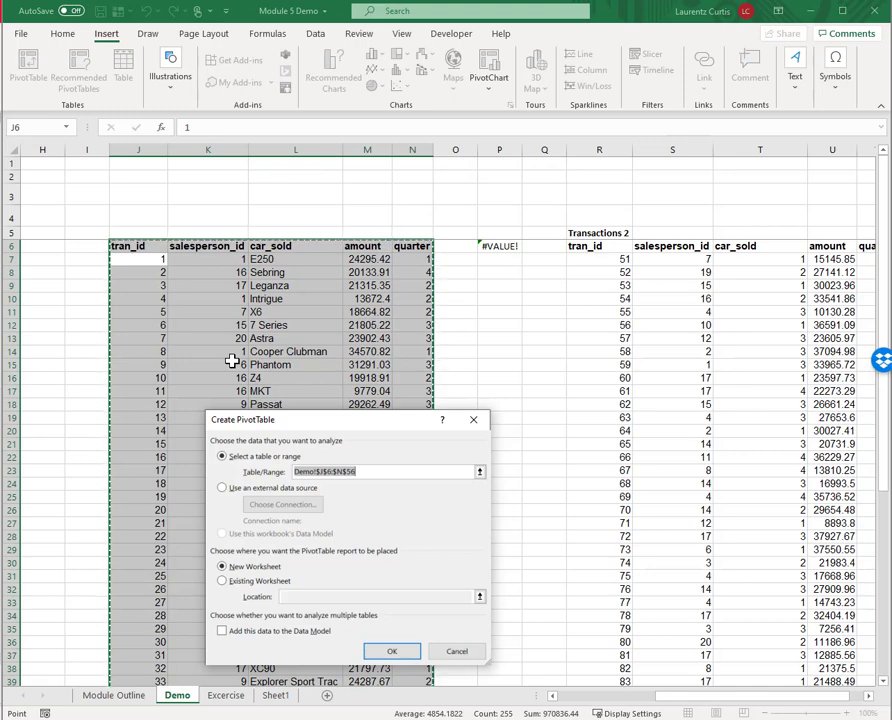
left_click(473, 419)
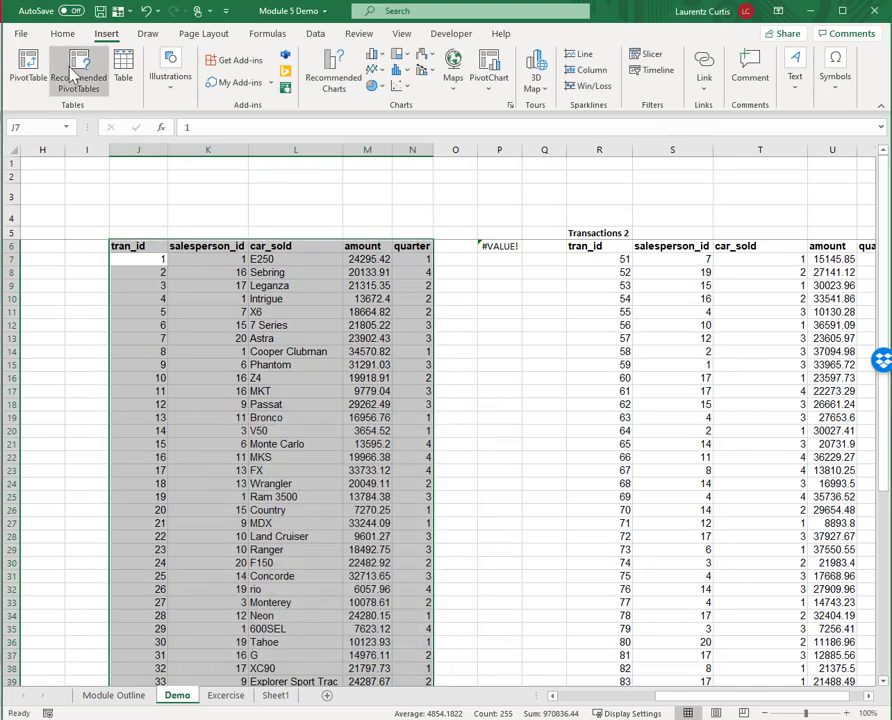
left_click(62, 34)
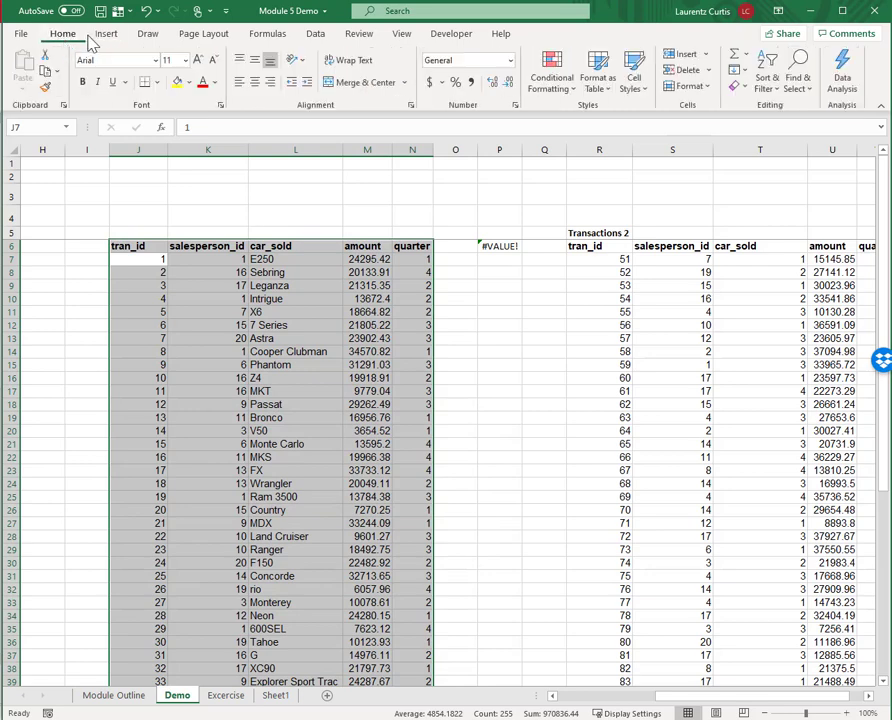
left_click(105, 34)
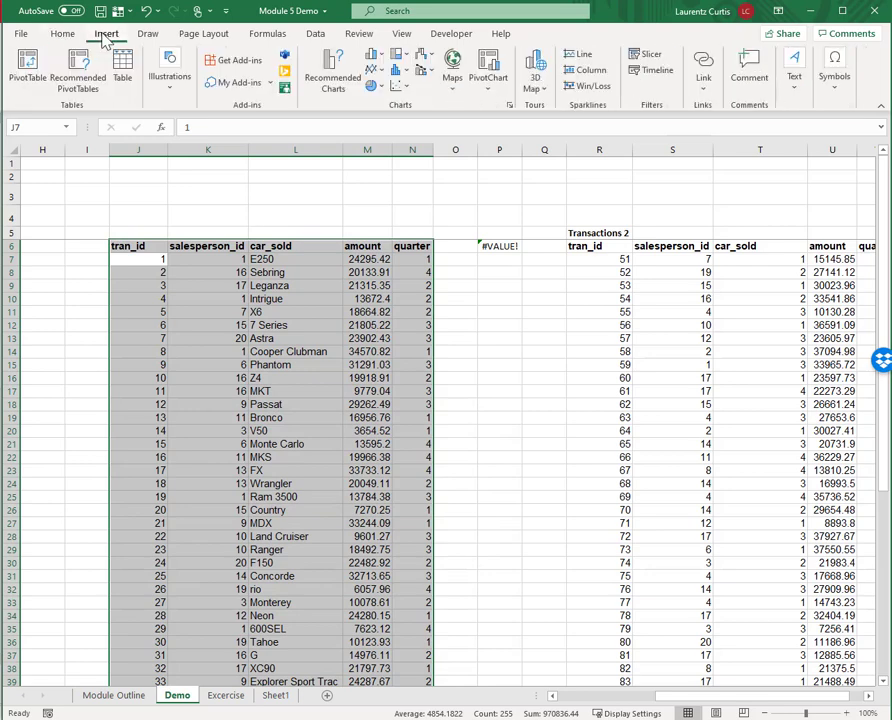
left_click(28, 68)
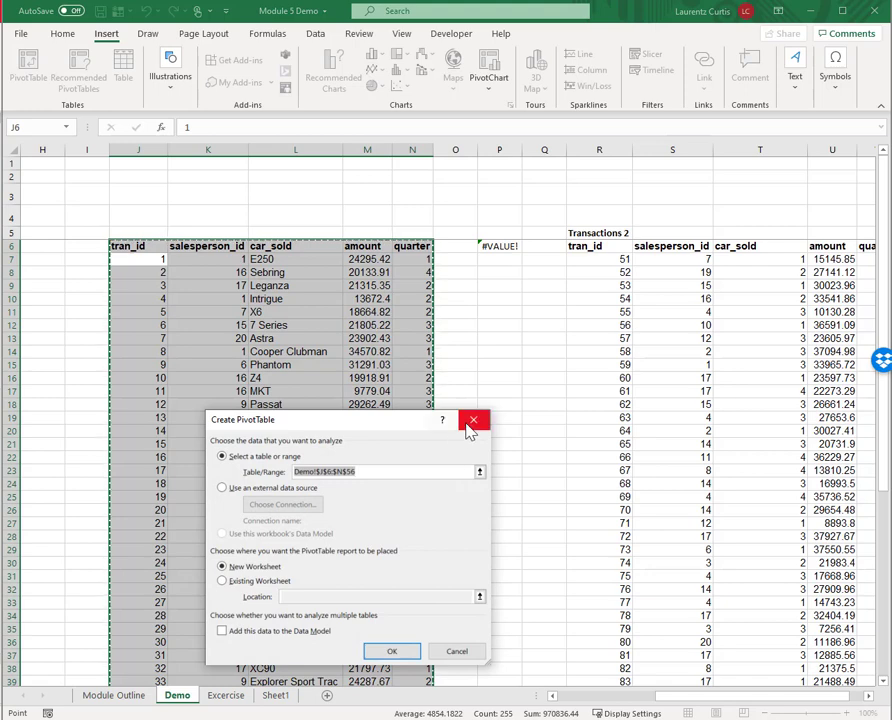
left_click(472, 421)
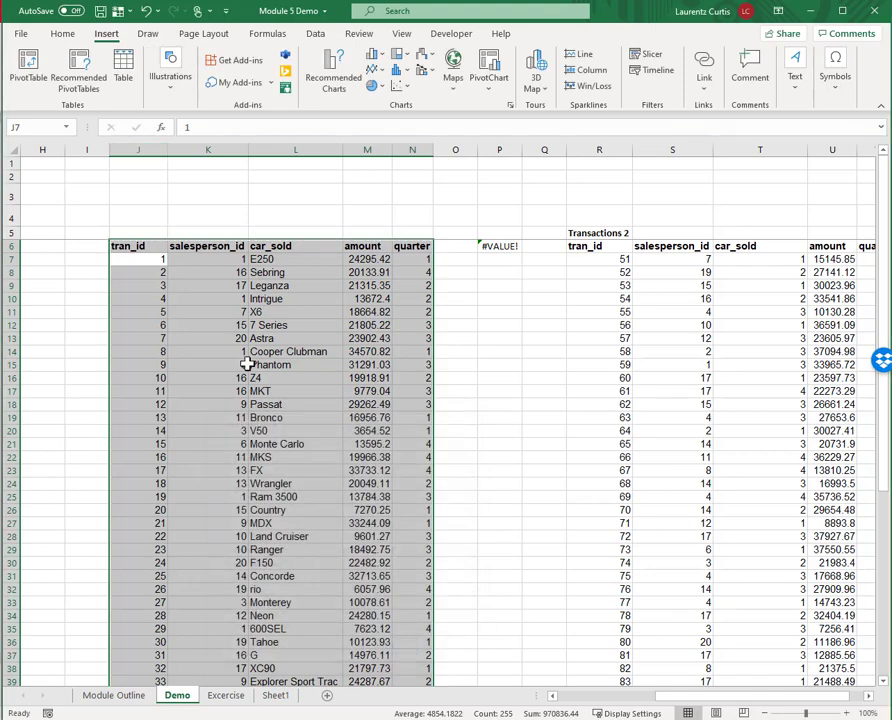